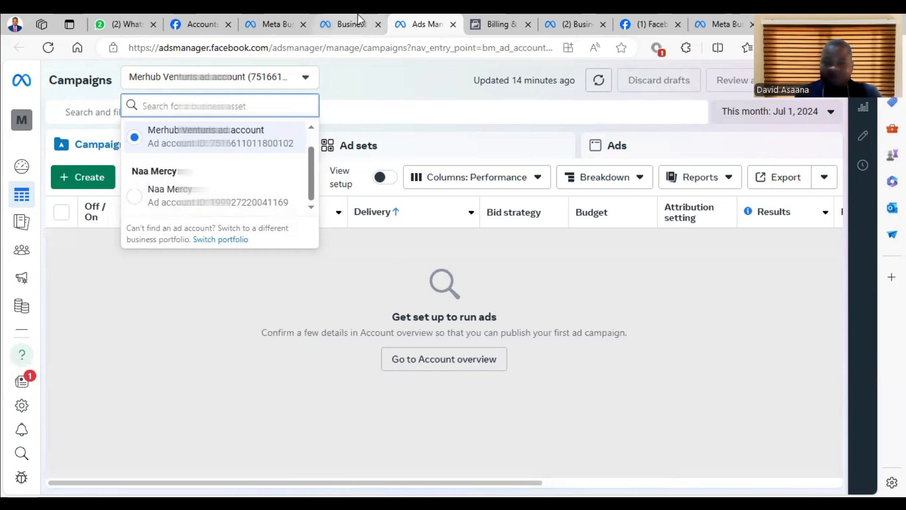
Step: Close the ad account list and open the Business settings of the Merhub Venturis portfolio
{"action": "mouse_move", "coordinate": [359, 20]}
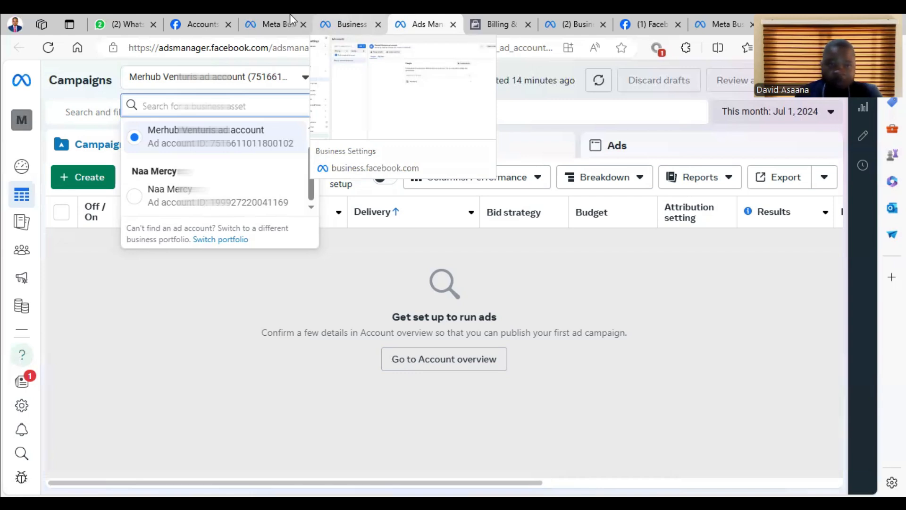
{"action": "left_click", "coordinate": [425, 247]}
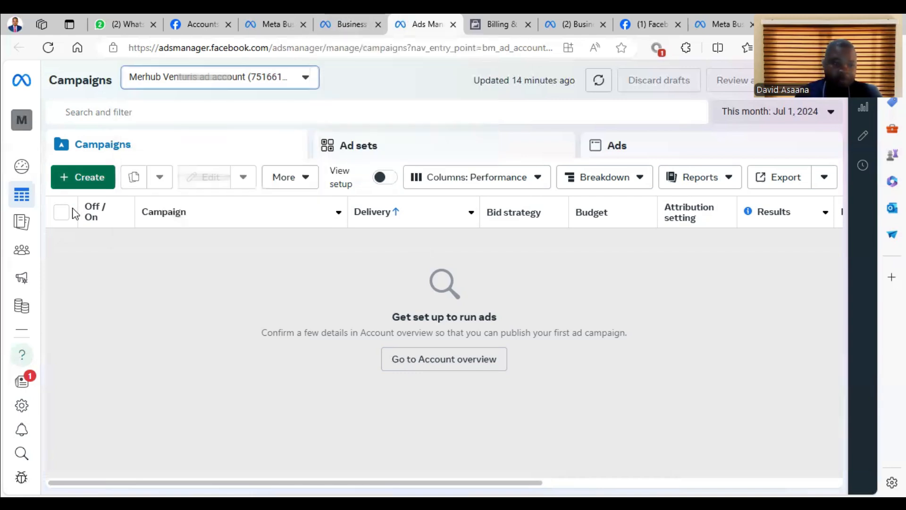
{"action": "mouse_move", "coordinate": [37, 360]}
{"action": "left_click", "coordinate": [55, 336]}
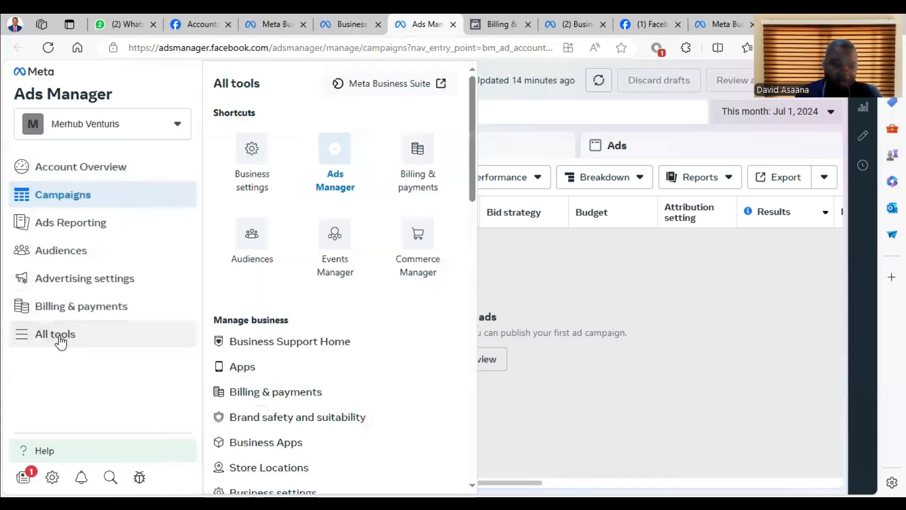
{"action": "left_click", "coordinate": [260, 169]}
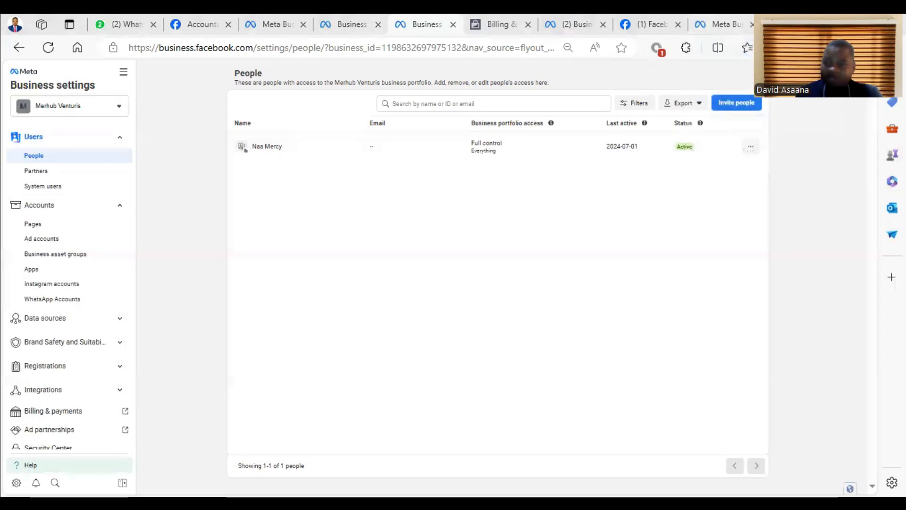
Step: Load business.facebook.com/overview/ in a new browser tab and bring up the form for creating a business portfolio
{"action": "key", "text": "ctrl+t"}
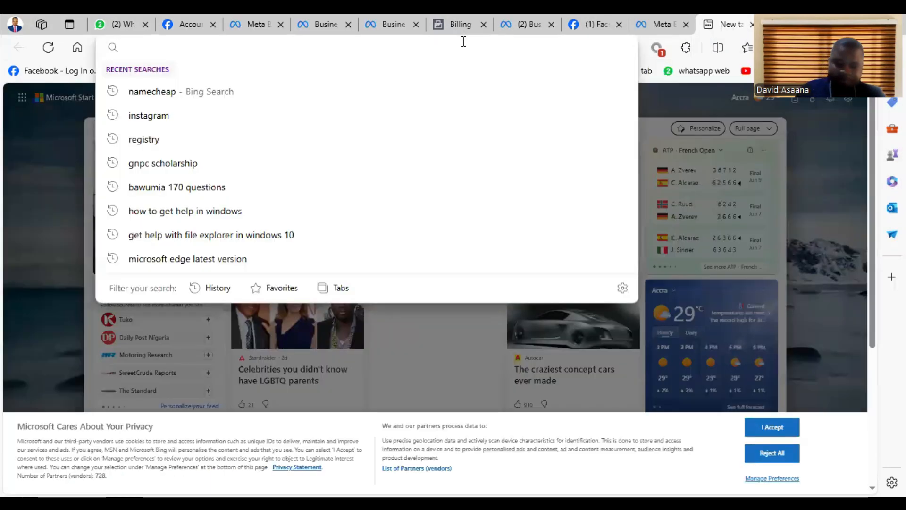
{"action": "type", "text": "business.facebook.com/overview/"}
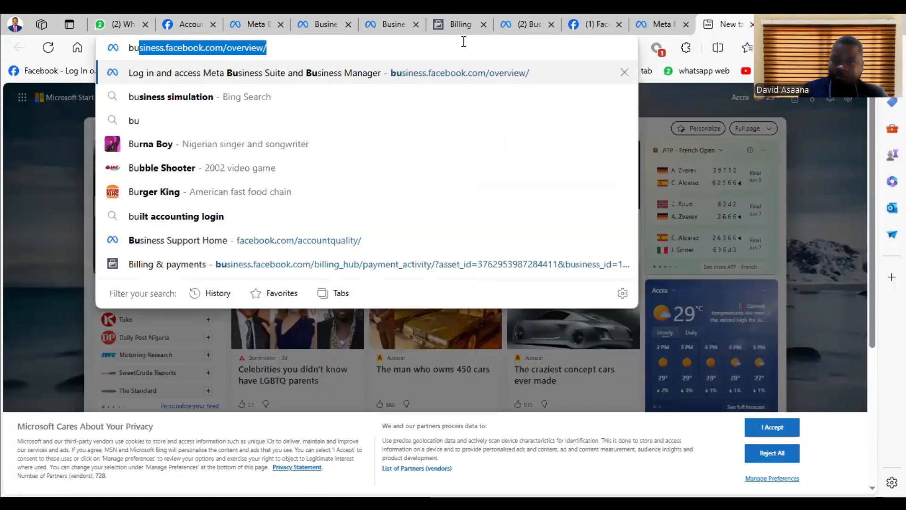
{"action": "key", "text": "Return"}
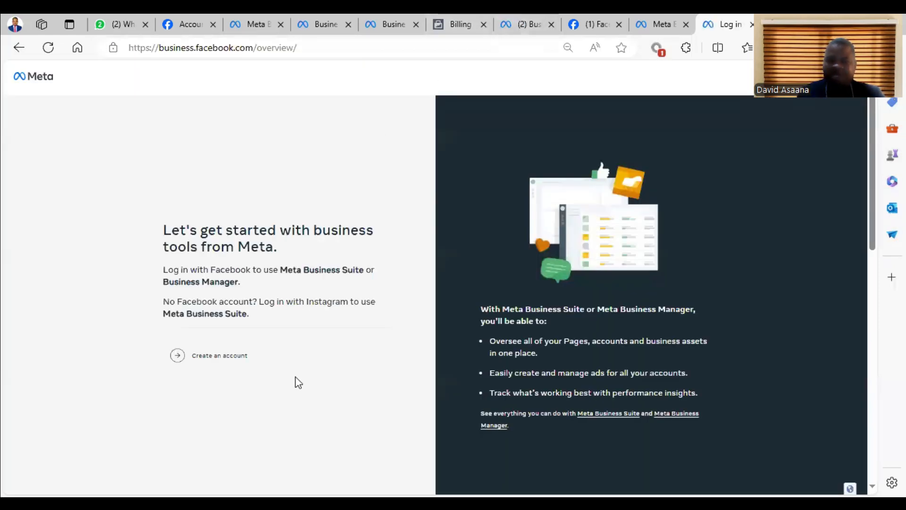
{"action": "left_click", "coordinate": [230, 358]}
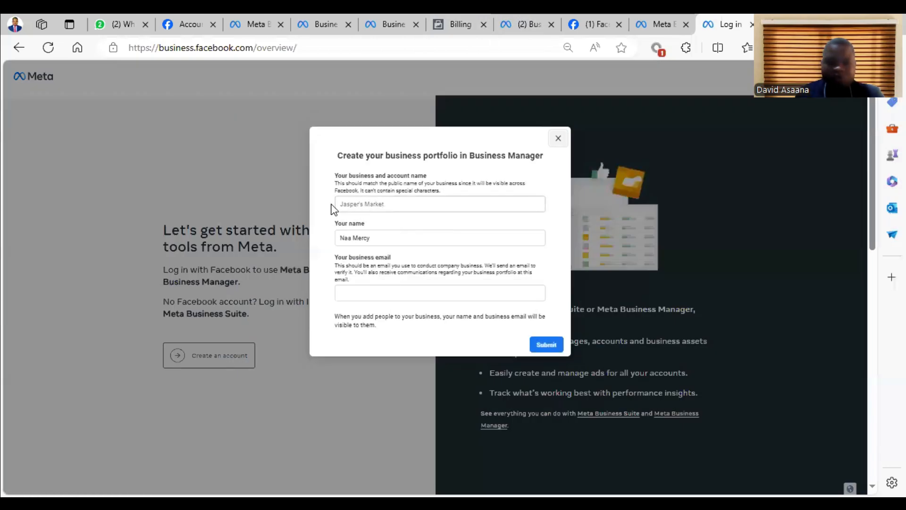
{"action": "left_click", "coordinate": [356, 293]}
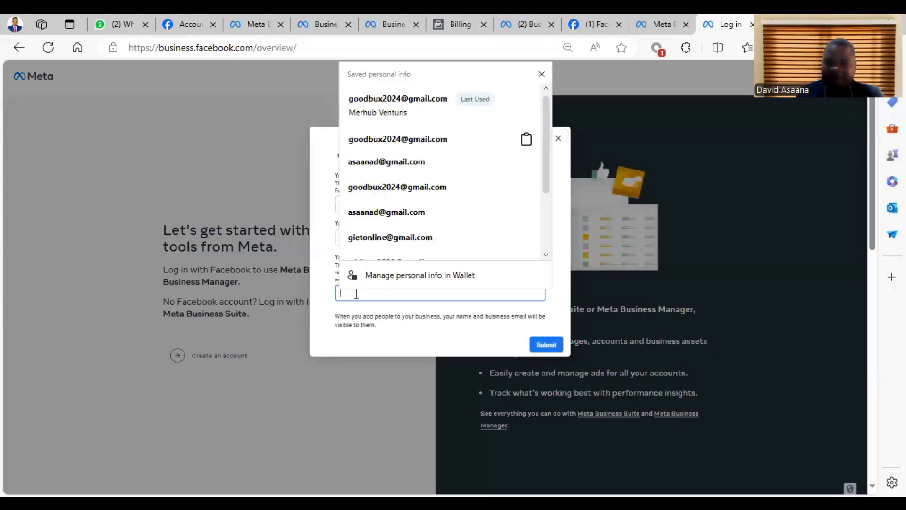
Step: Return to the Merhub Venturis business settings, show its ad accounts and display the options for adding one
{"action": "left_click", "coordinate": [659, 14]}
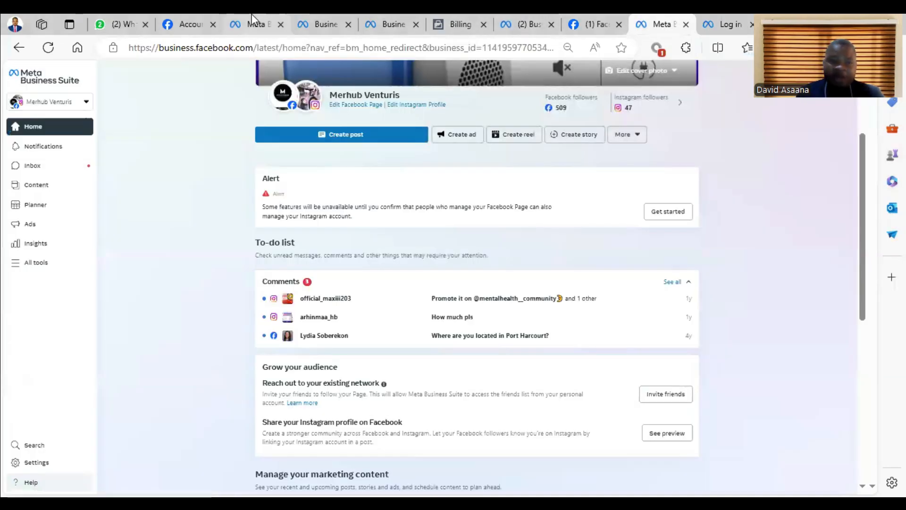
{"action": "left_click", "coordinate": [252, 21]}
{"action": "left_click", "coordinate": [318, 22]}
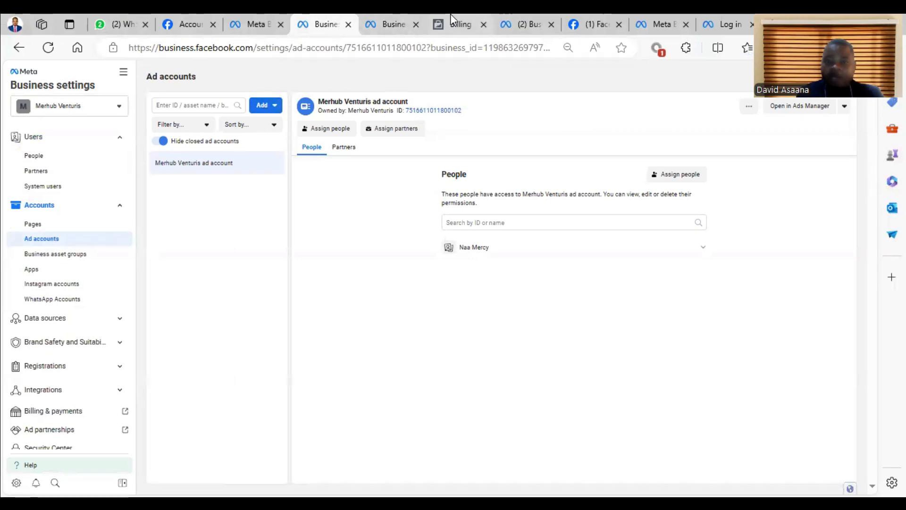
{"action": "left_click", "coordinate": [403, 16]}
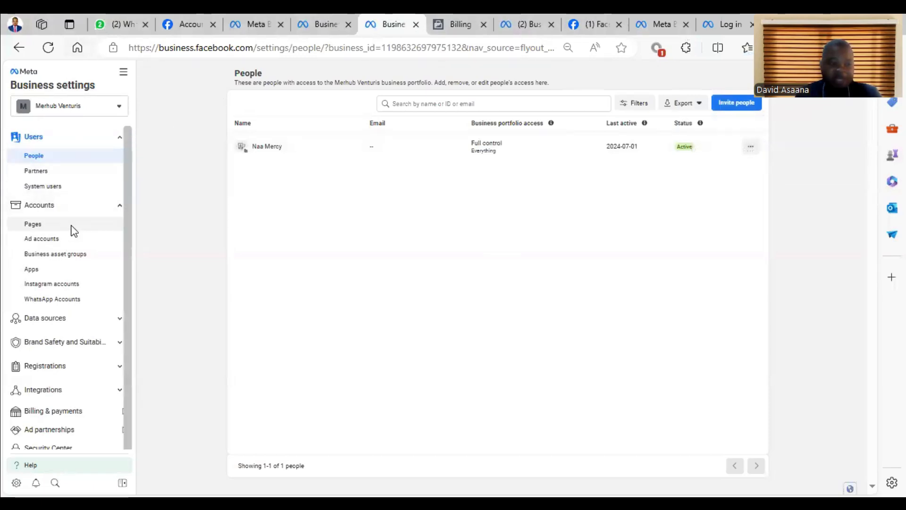
{"action": "left_click", "coordinate": [63, 240]}
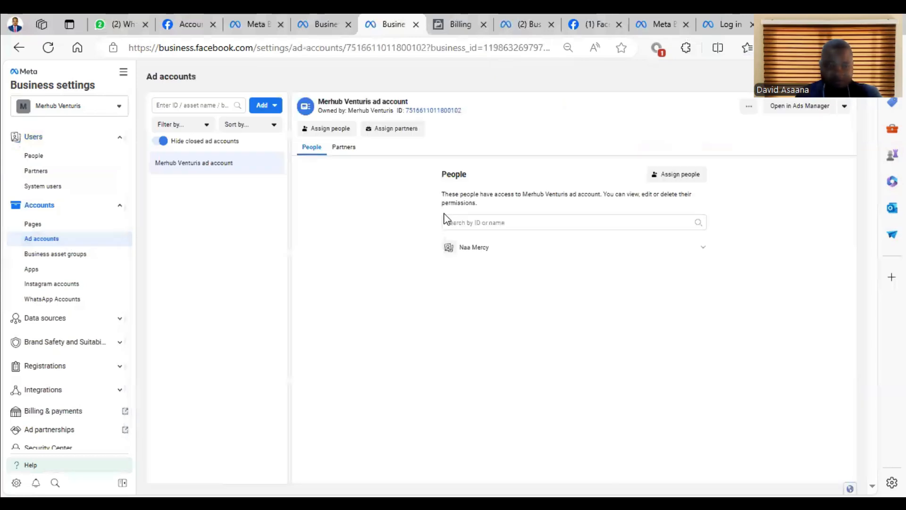
{"action": "left_click", "coordinate": [266, 106]}
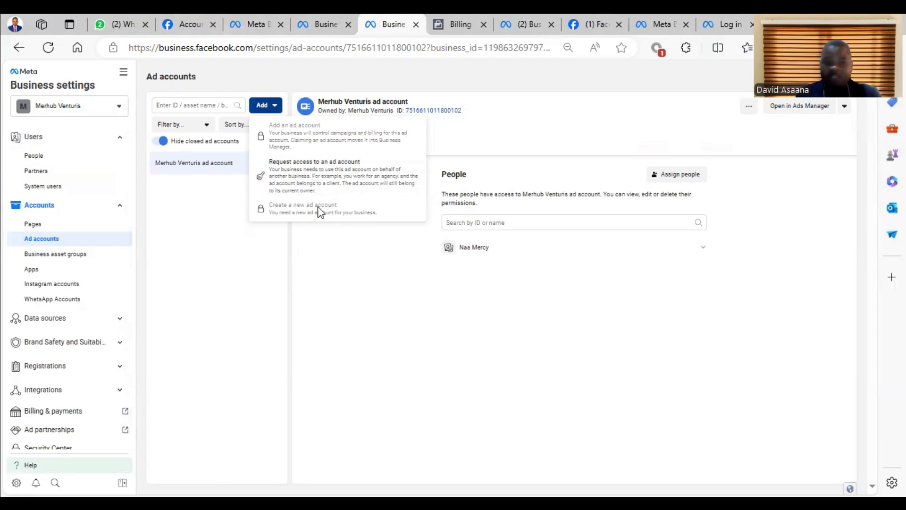
Step: Start creating a new ad account in the other Business settings tab and name it "Merhub Venturis ad account"
{"action": "key", "text": "ctrl+shift+Tab"}
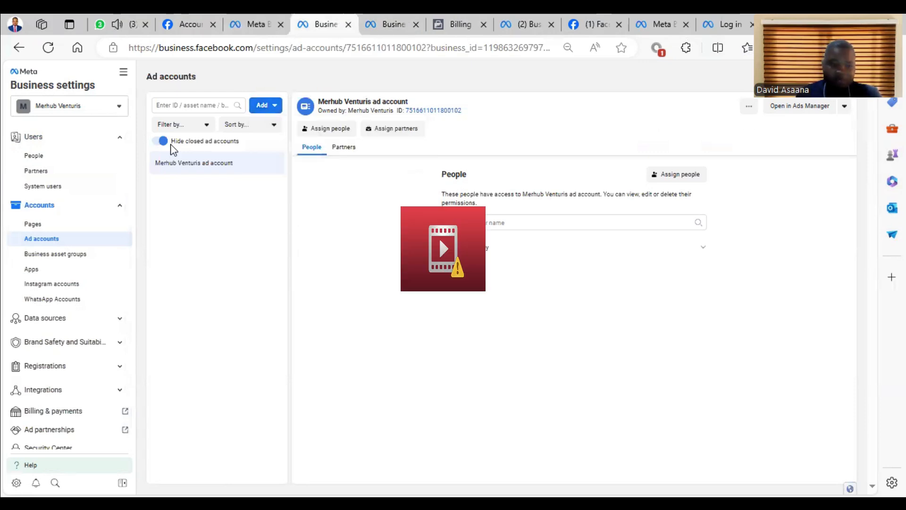
{"action": "left_click", "coordinate": [263, 105]}
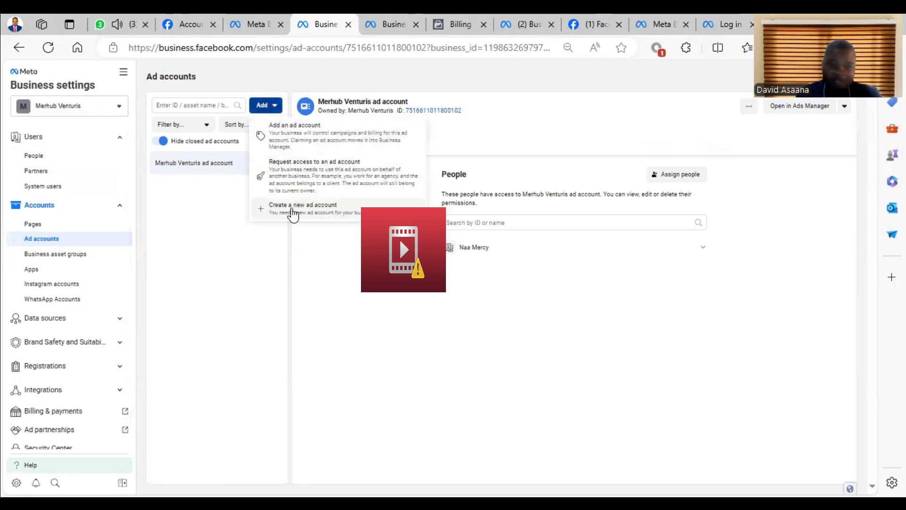
{"action": "left_click", "coordinate": [325, 213]}
{"action": "right_click", "coordinate": [324, 282]}
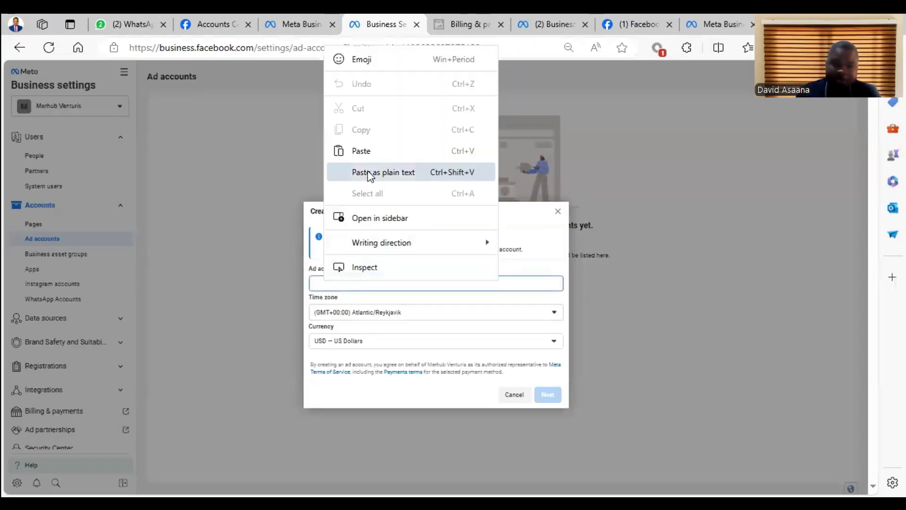
{"action": "left_click", "coordinate": [362, 151]}
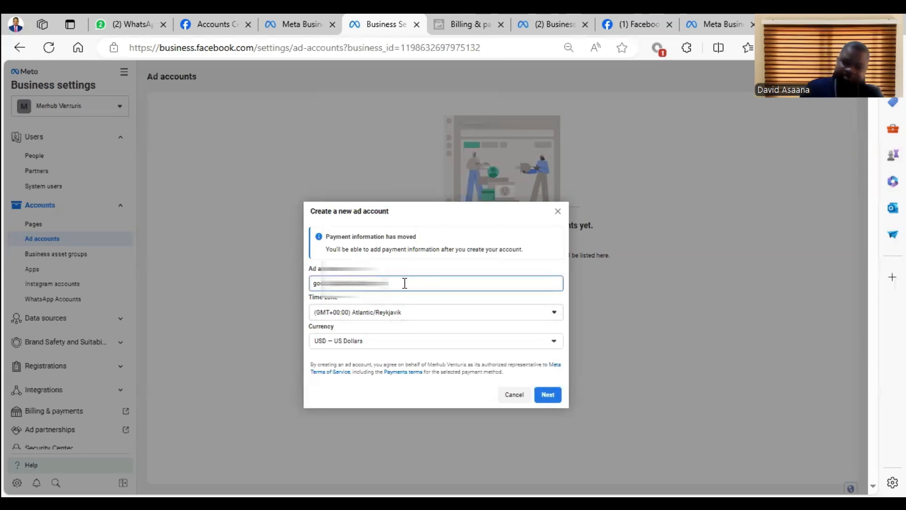
{"action": "key", "text": "BackSpace"}
{"action": "key", "text": "BackSpace"}
{"action": "key", "text": "BackSpace"}
{"action": "key", "text": "BackSpace"}
{"action": "key", "text": "BackSpace"}
{"action": "key", "text": "BackSpace"}
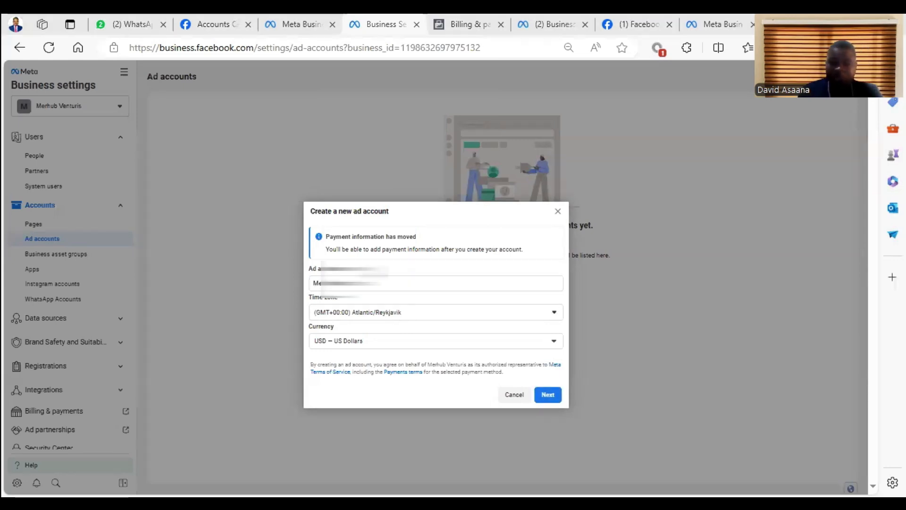
{"action": "left_click", "coordinate": [373, 283]}
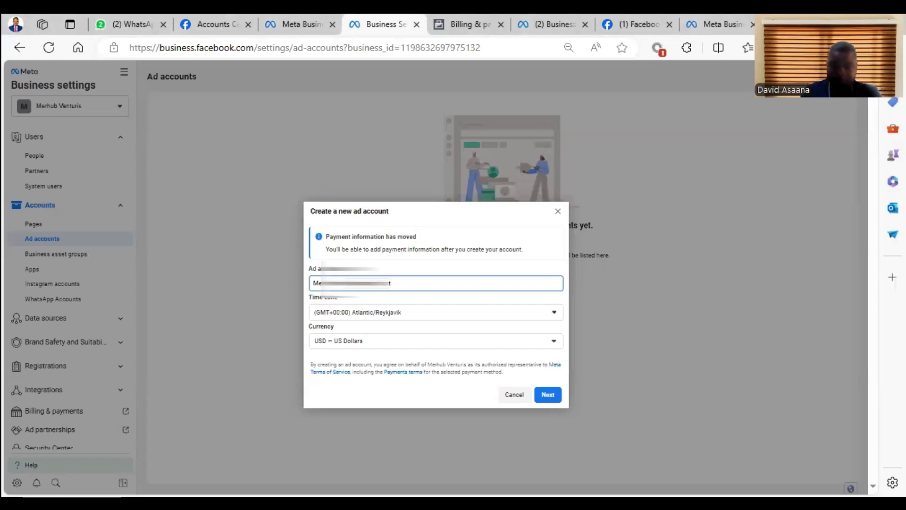
Step: Set the time zone to (GMT+00:00) Africa/Accra and create the ad account for use by My business (Merhub Venturis)
{"action": "left_click", "coordinate": [429, 314]}
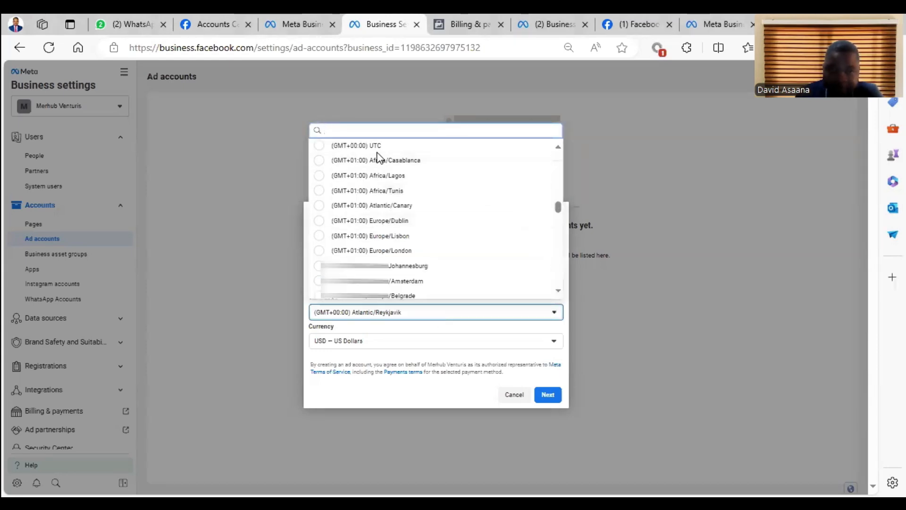
{"action": "scroll", "coordinate": [420, 183], "scroll_direction": "up", "scroll_amount": 3}
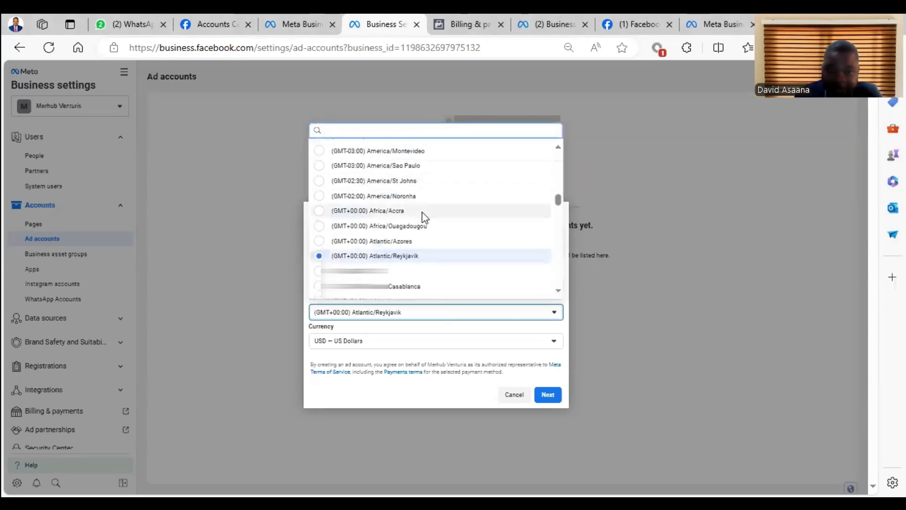
{"action": "left_click", "coordinate": [422, 211]}
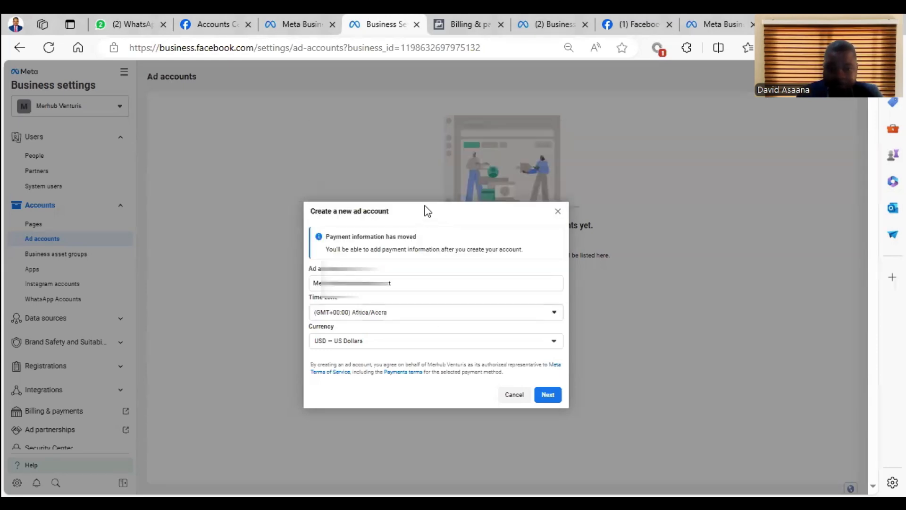
{"action": "left_click", "coordinate": [548, 396]}
{"action": "left_click", "coordinate": [321, 228]}
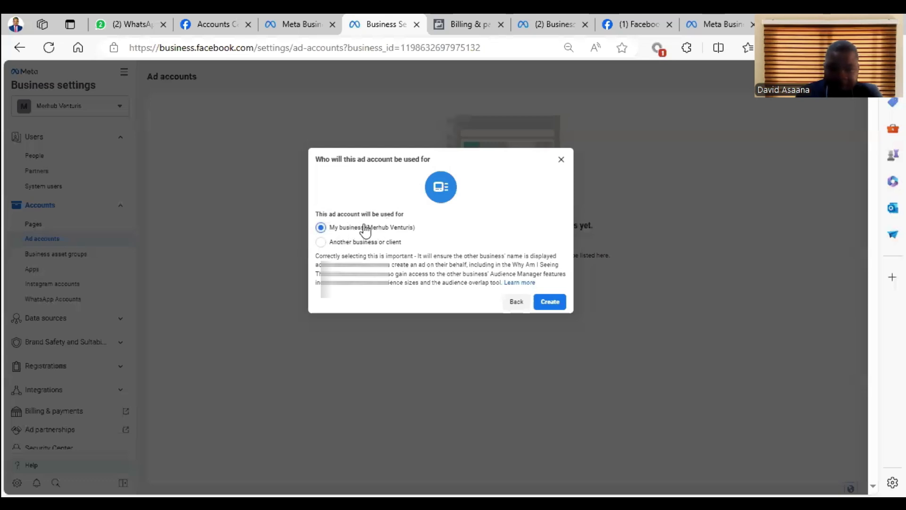
{"action": "left_click", "coordinate": [549, 302]}
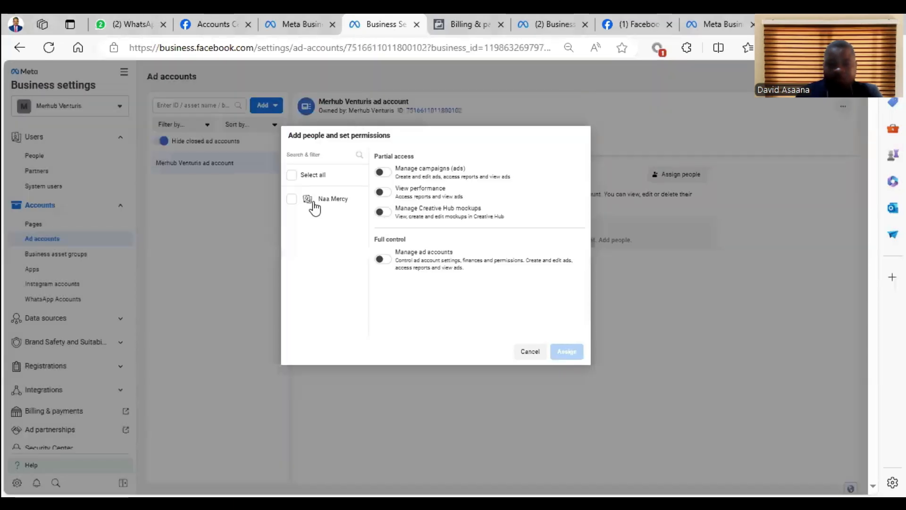
Step: Assign the listed person full control of the new ad account with Manage ad accounts, and dismiss the creation message
{"action": "left_click", "coordinate": [292, 200]}
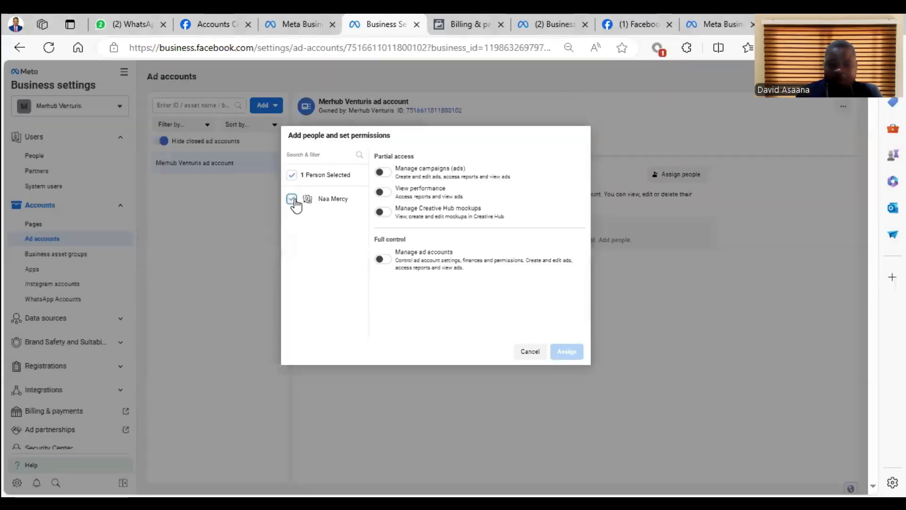
{"action": "left_click", "coordinate": [383, 259]}
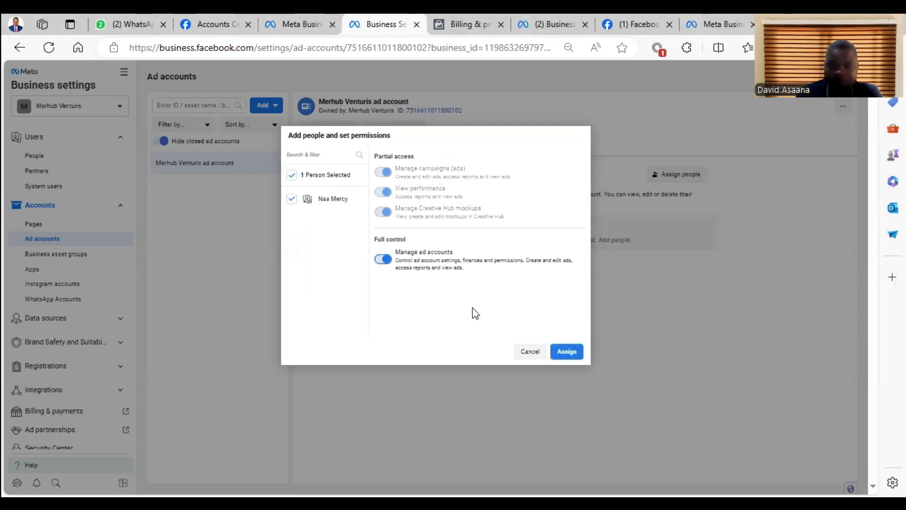
{"action": "left_click", "coordinate": [566, 353]}
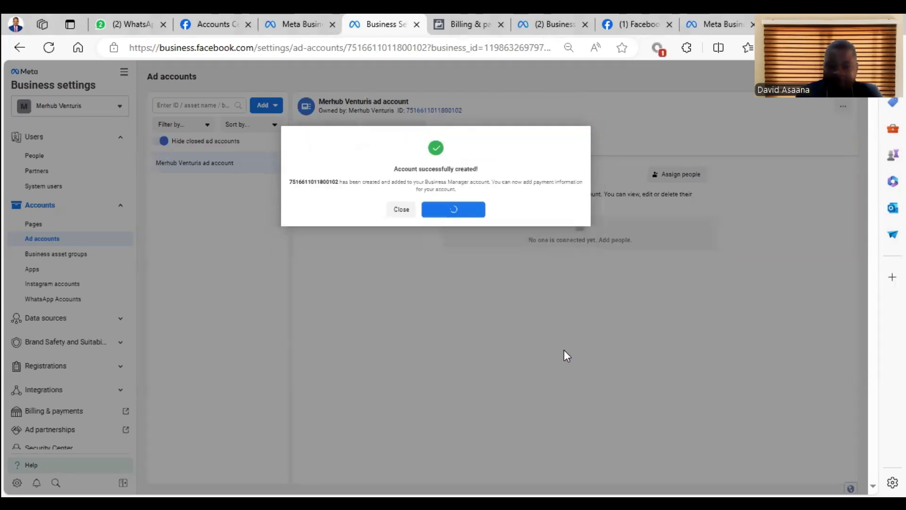
{"action": "left_click", "coordinate": [406, 220]}
{"action": "left_click", "coordinate": [469, 211]}
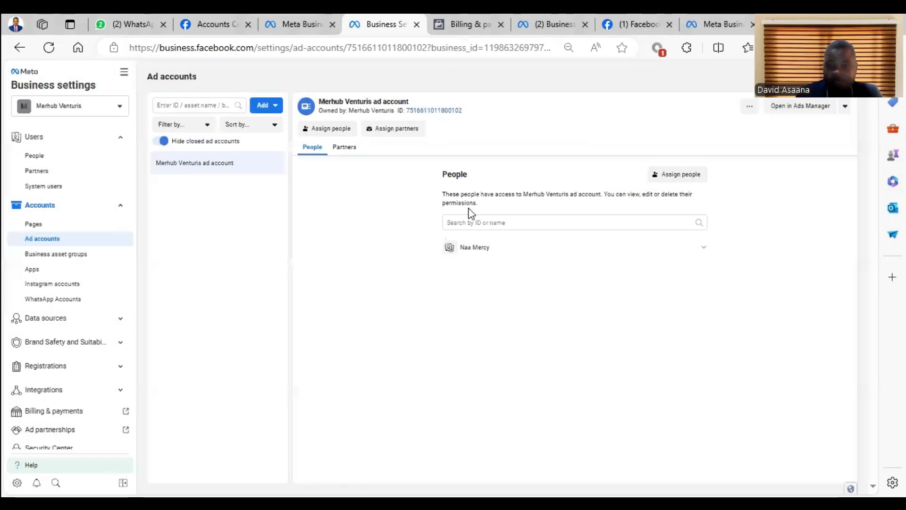
Step: Open the new ad account in Ads Manager and answer No to the question about politics or national issues
{"action": "left_click", "coordinate": [793, 113]}
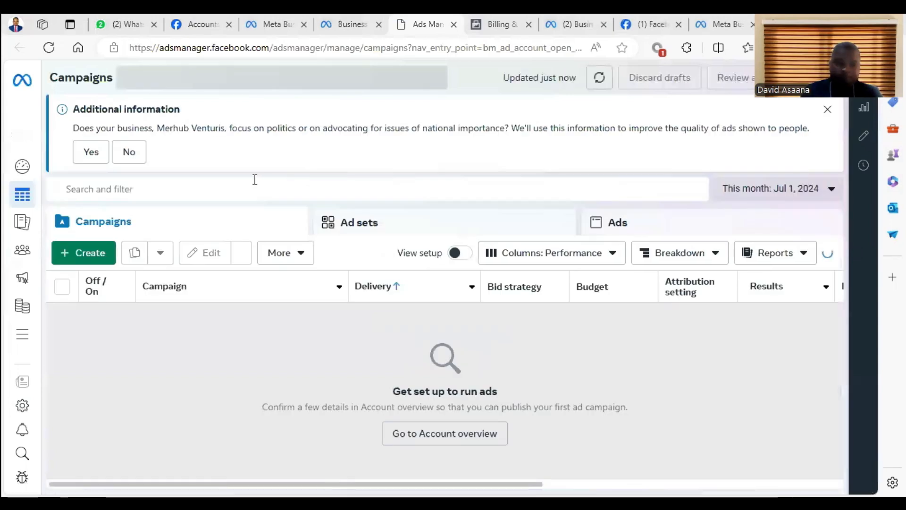
{"action": "left_click", "coordinate": [129, 159]}
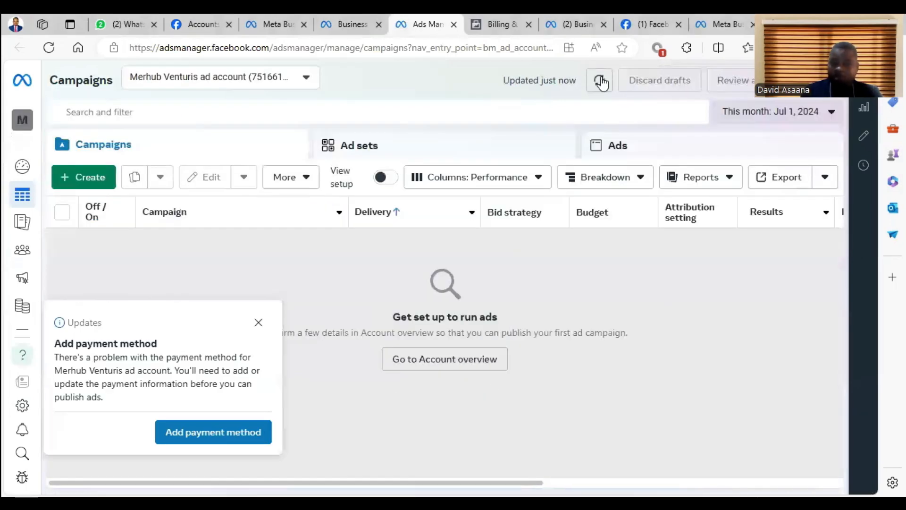
{"action": "left_click", "coordinate": [550, 275]}
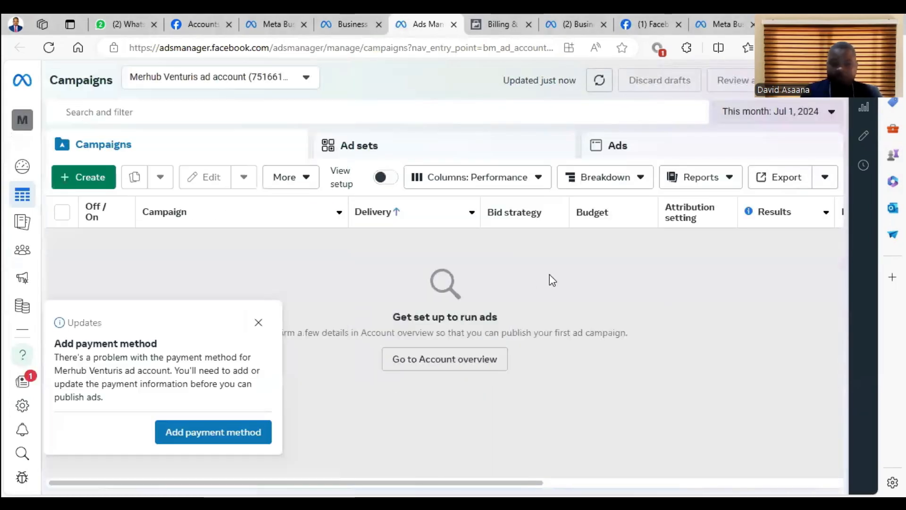